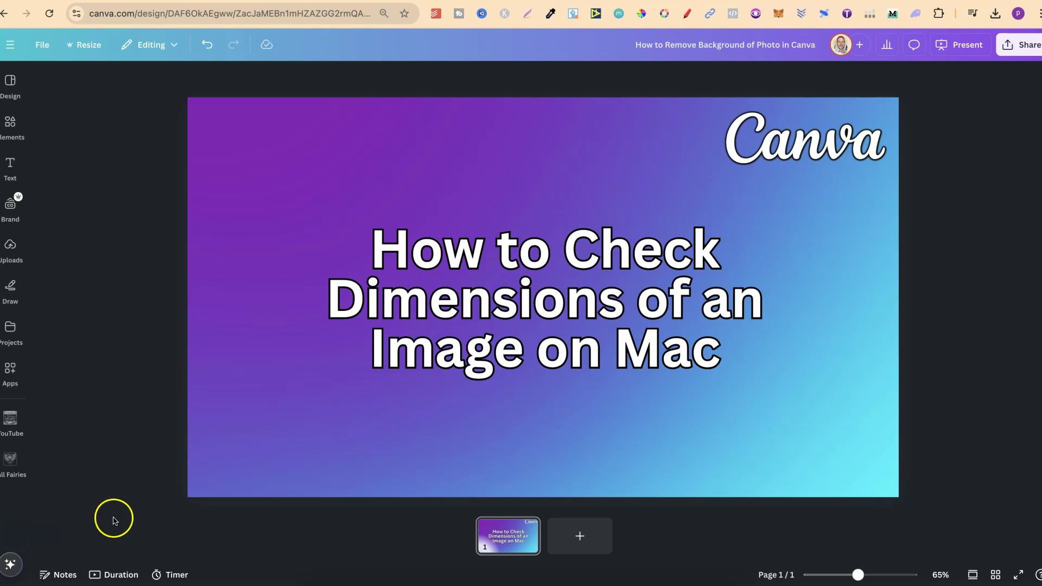
pyautogui.click(318, 582)
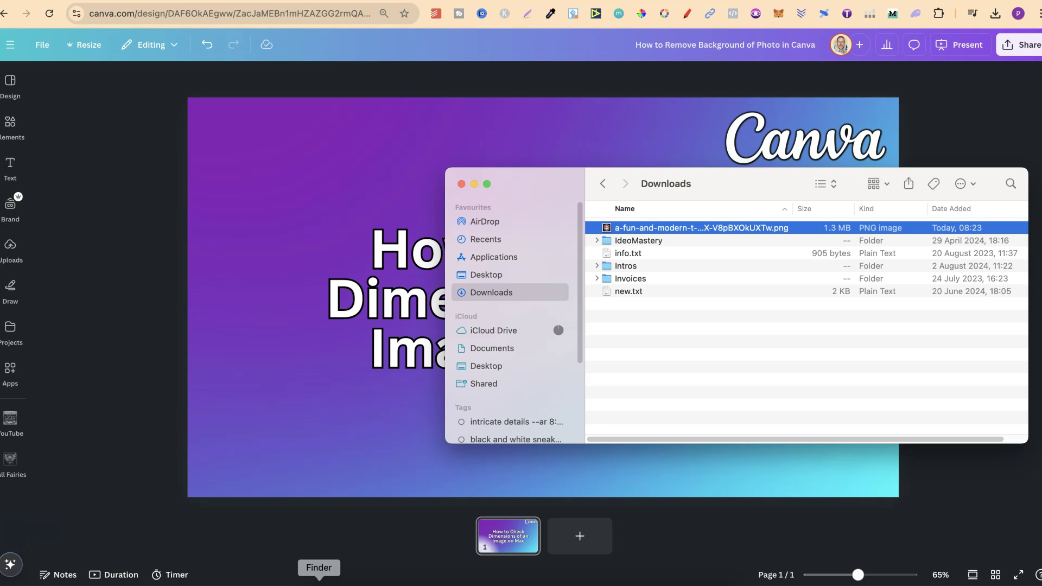
pyautogui.click(653, 355)
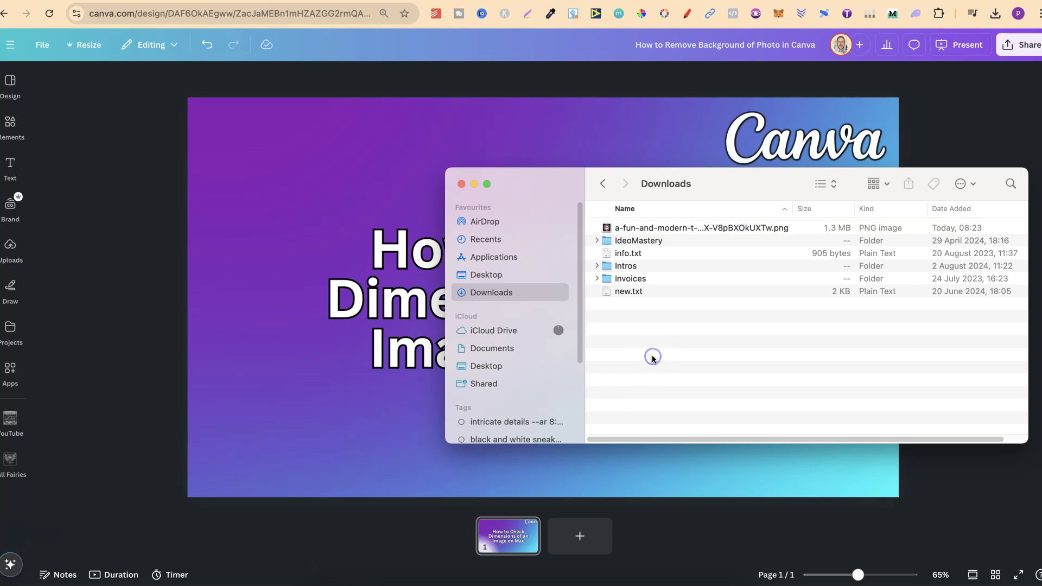
pyautogui.click(656, 230)
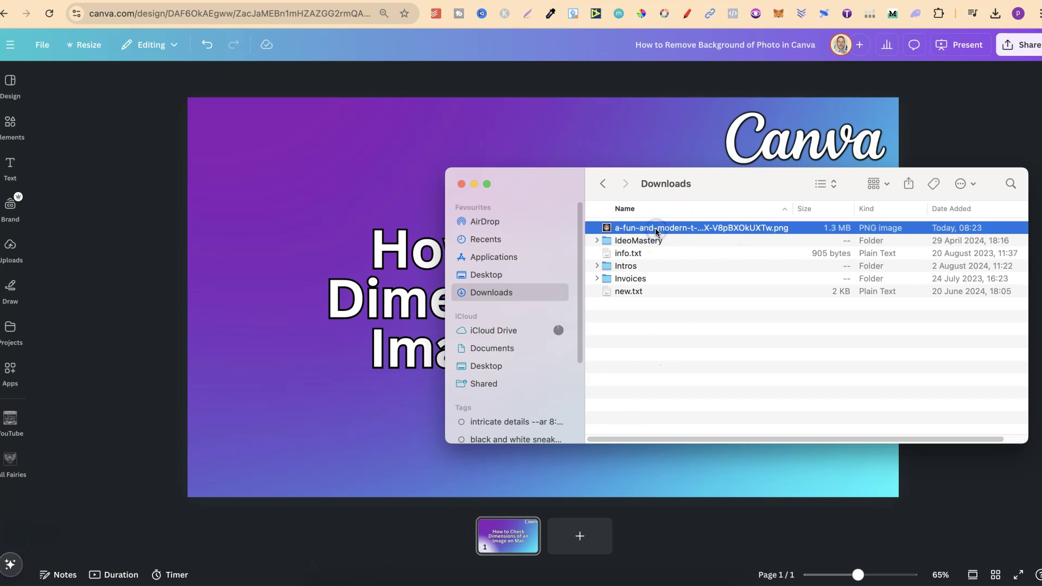
# Open Get Info for the PNG, centre it, expand More Info and highlight 1024×1024
pyautogui.rightClick(657, 232)
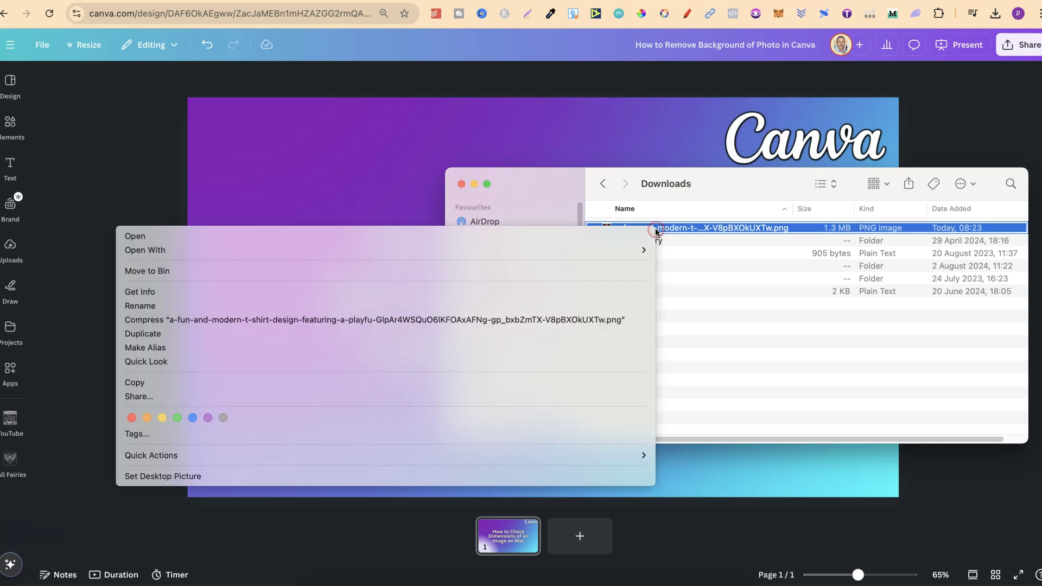
pyautogui.click(440, 292)
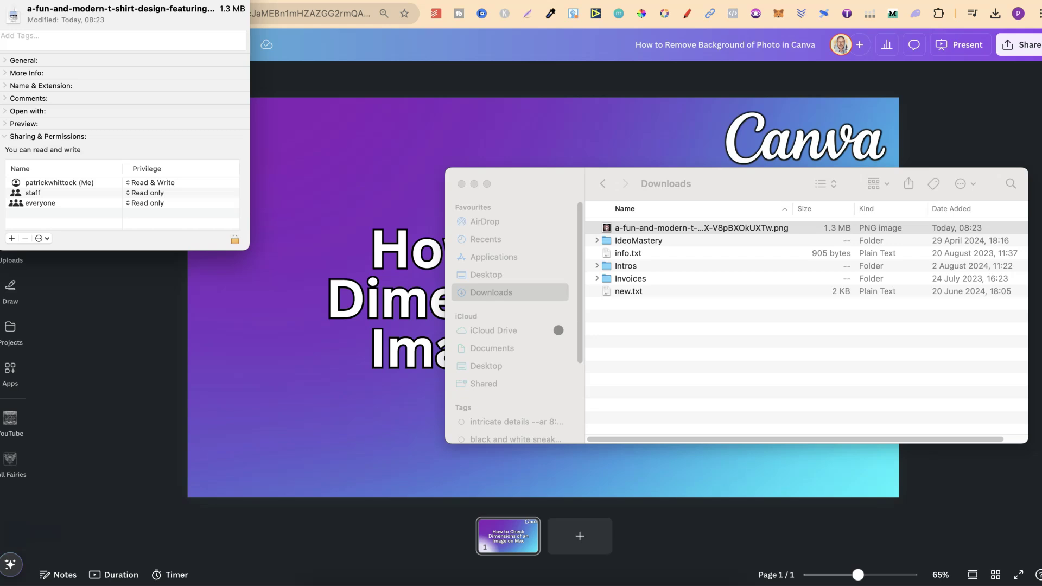
pyautogui.moveTo(183, 5); pyautogui.dragTo(589, 214)
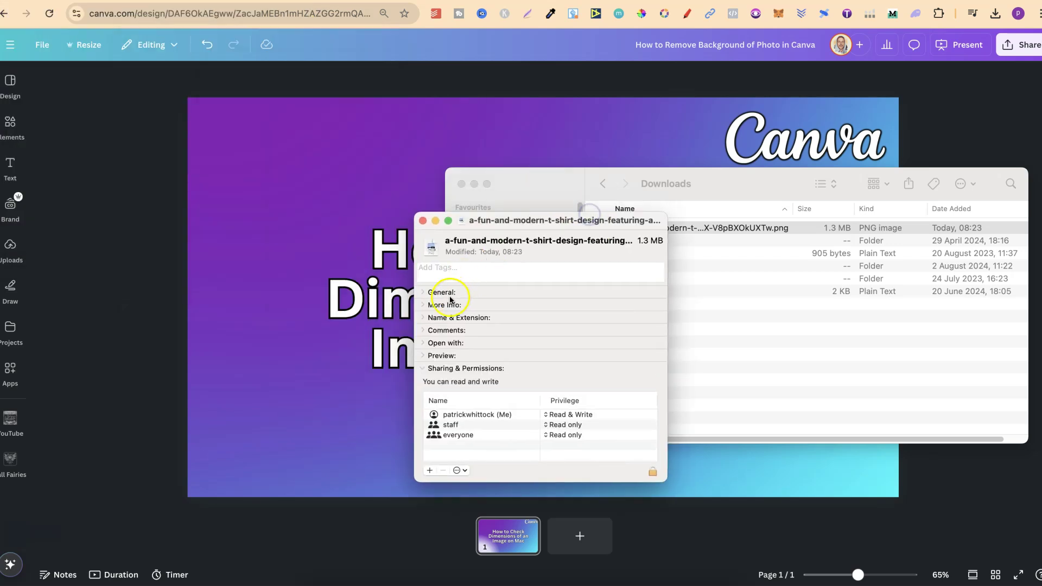
pyautogui.click(423, 305)
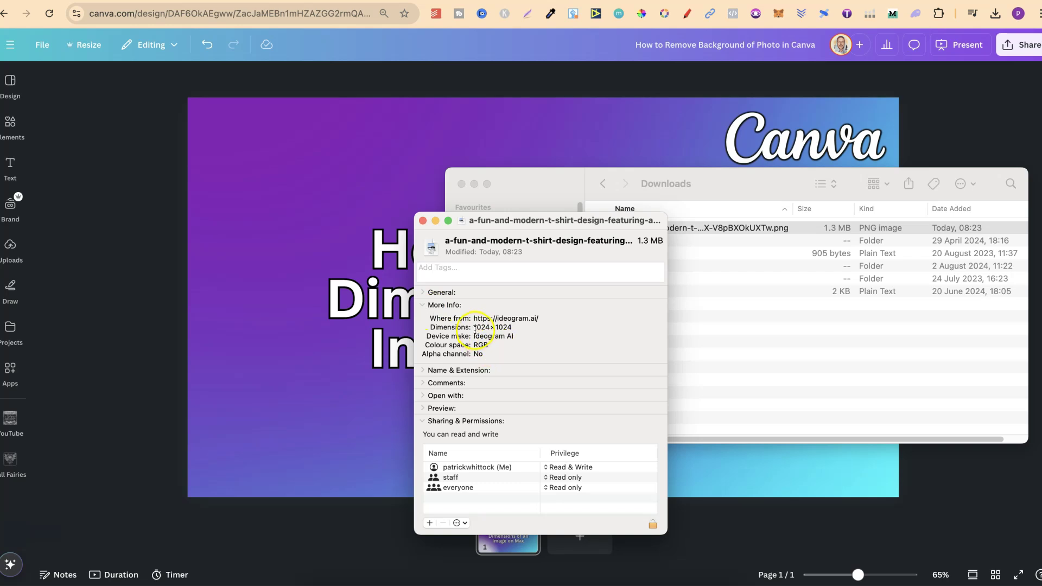
pyautogui.moveTo(473, 328); pyautogui.dragTo(514, 328)
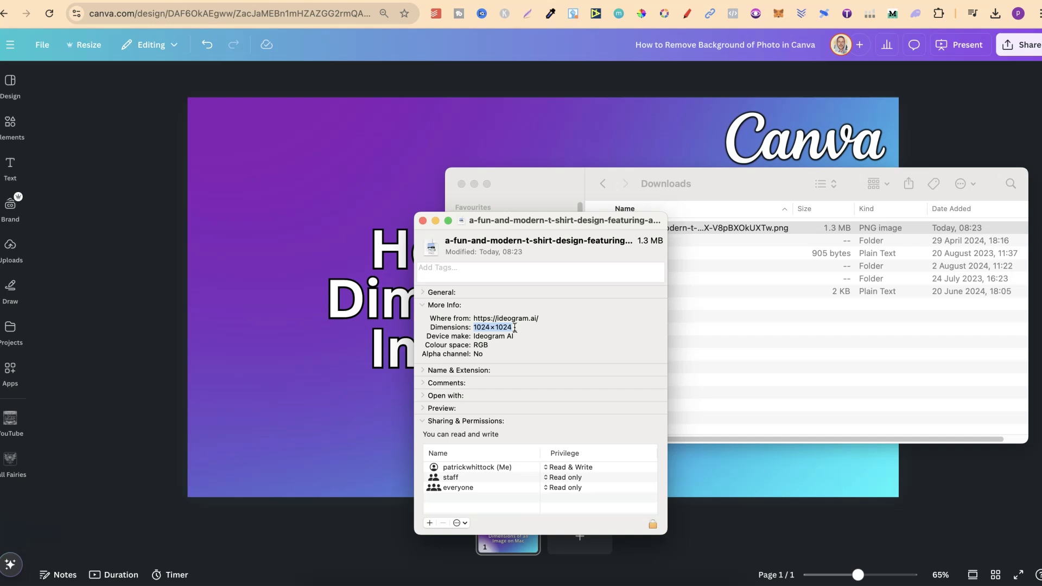
# Close the PNG's info window and reselect the PNG file
pyautogui.click(422, 220)
pyautogui.click(674, 348)
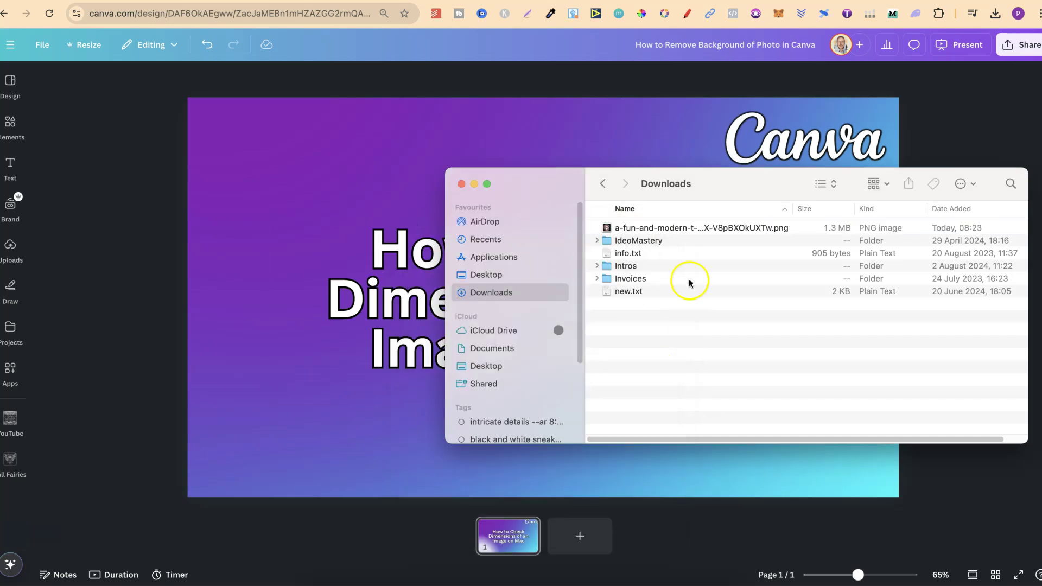
pyautogui.click(674, 229)
# Reopen Get Info for the PNG and move the window near the screen centre
pyautogui.rightClick(674, 228)
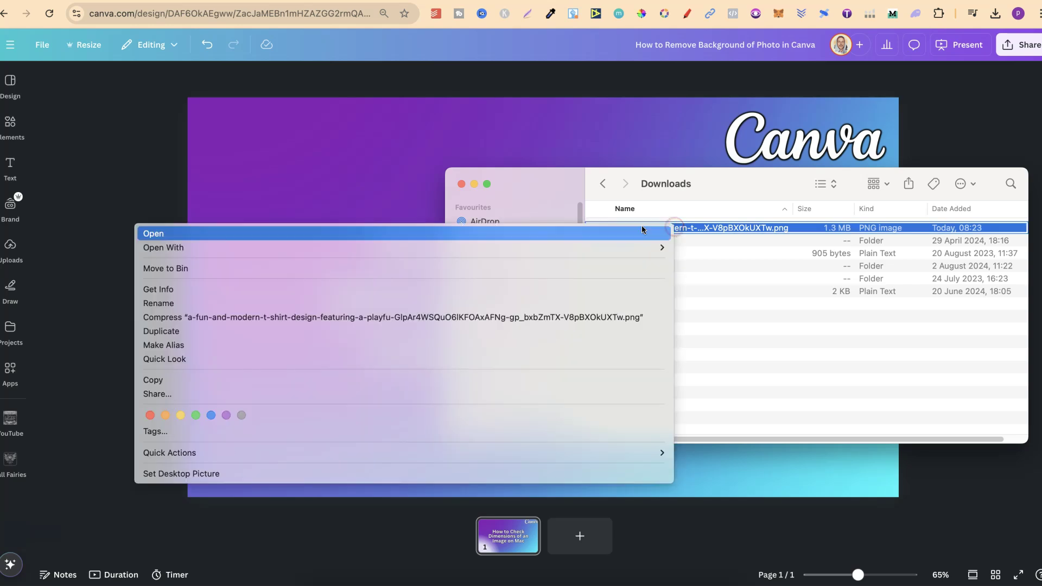
pyautogui.click(364, 292)
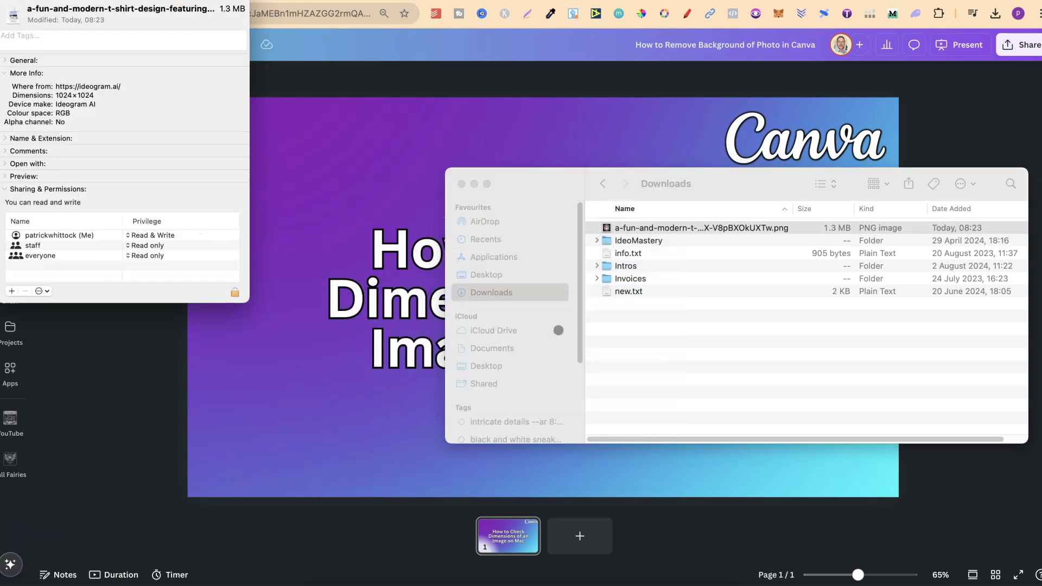
pyautogui.moveTo(184, 0); pyautogui.dragTo(690, 324)
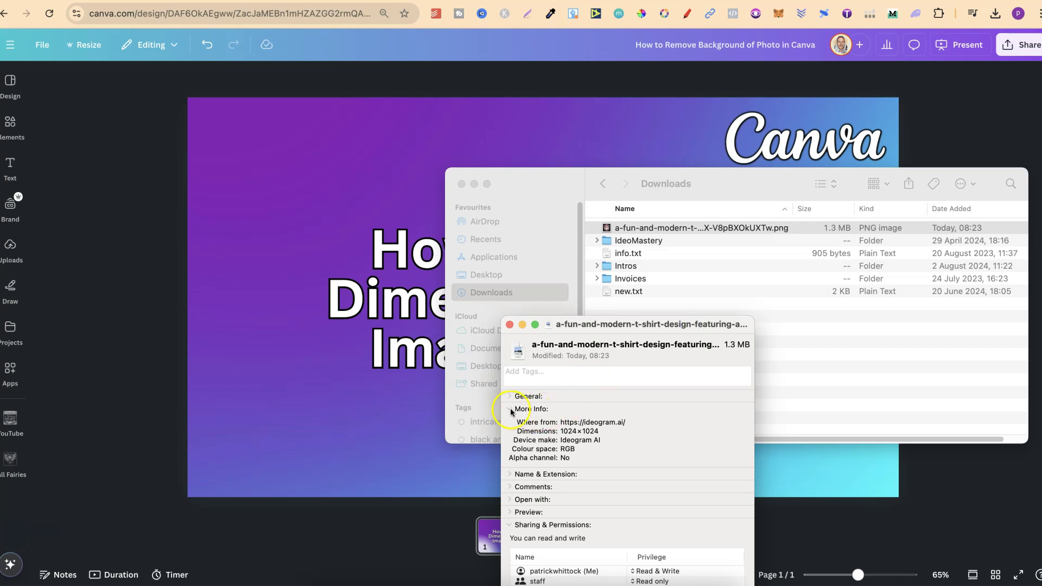
pyautogui.moveTo(655, 324)
pyautogui.mouseDown()
pyautogui.moveTo(640, 269)
pyautogui.moveTo(578, 213)
pyautogui.mouseUp()
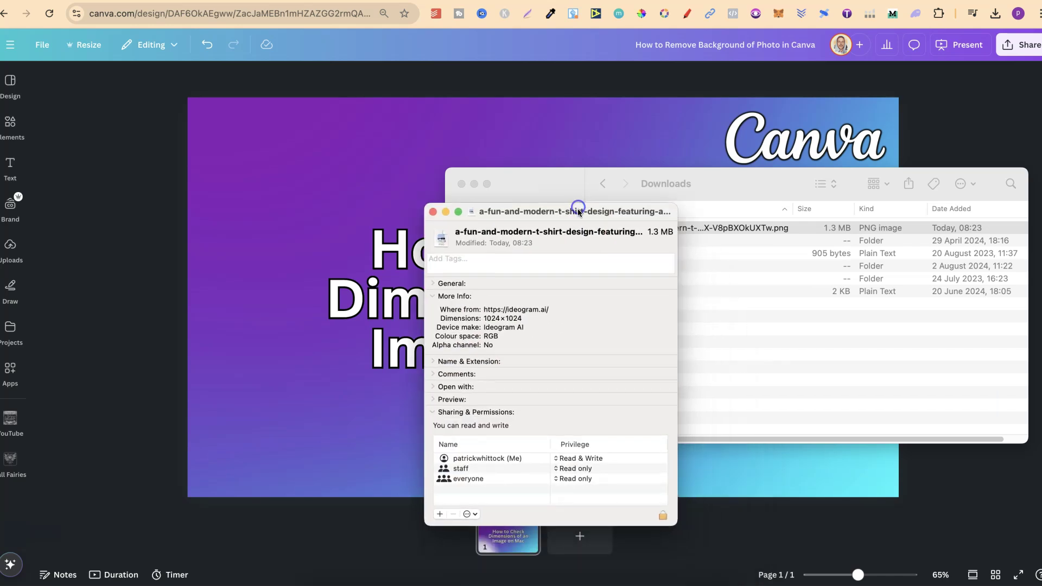
# Bring the Canva title design to the front, hiding Finder and its info window
pyautogui.click(961, 127)
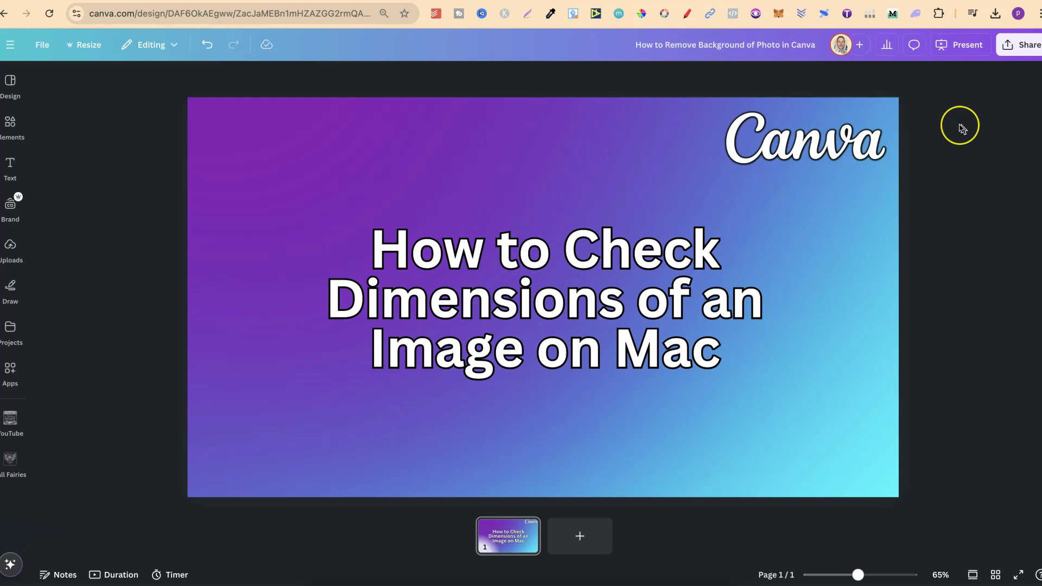